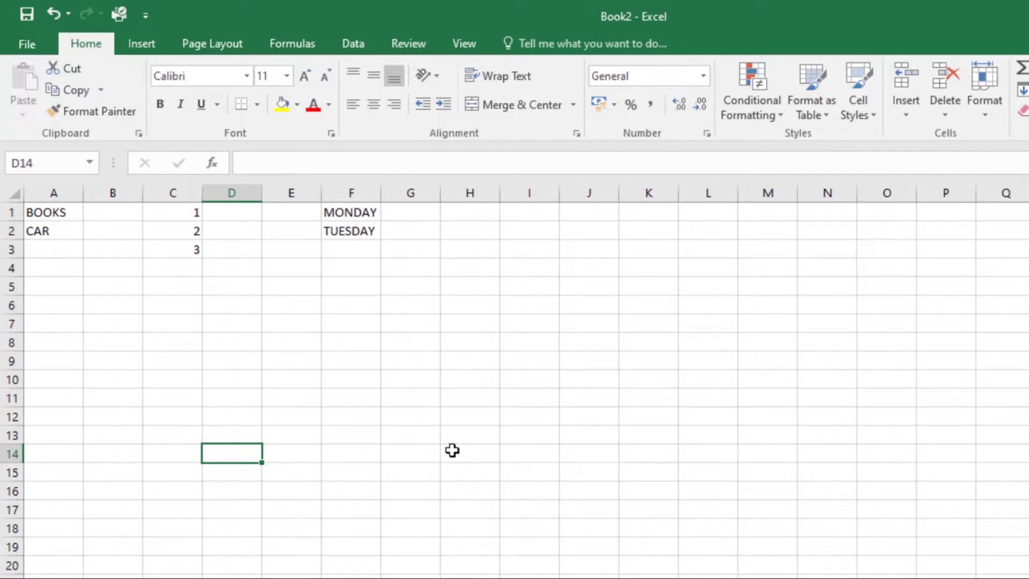
Select individual cells one at a time in columns B and C, including B3, B7, C5, B4 and B6
left_click(109, 248)
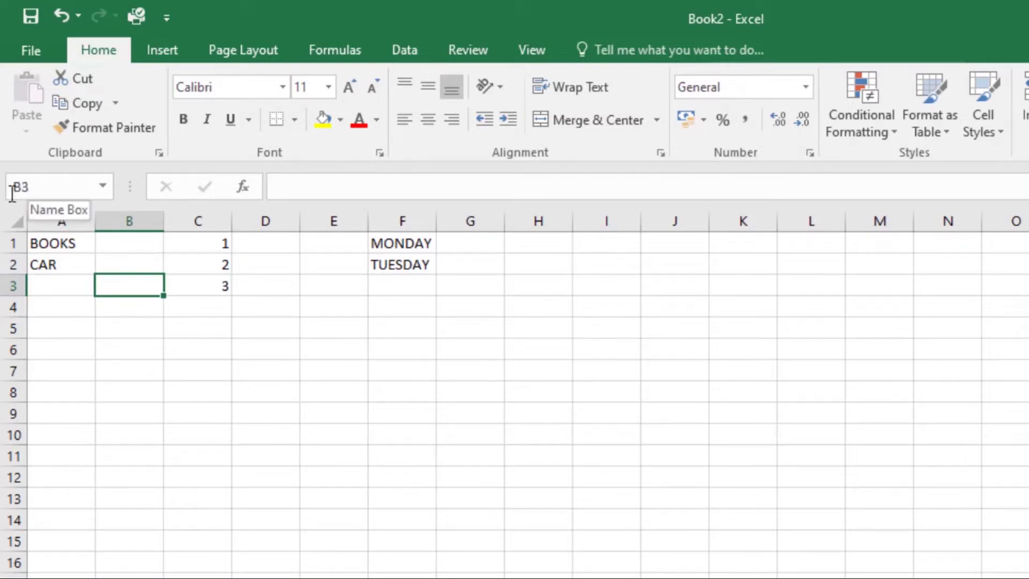
left_click(160, 373)
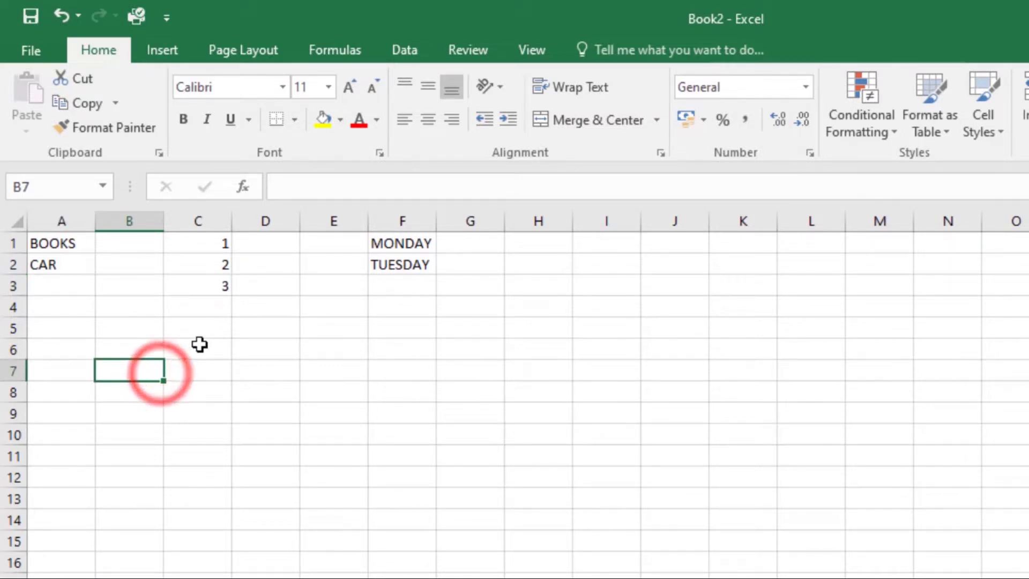
left_click(189, 332)
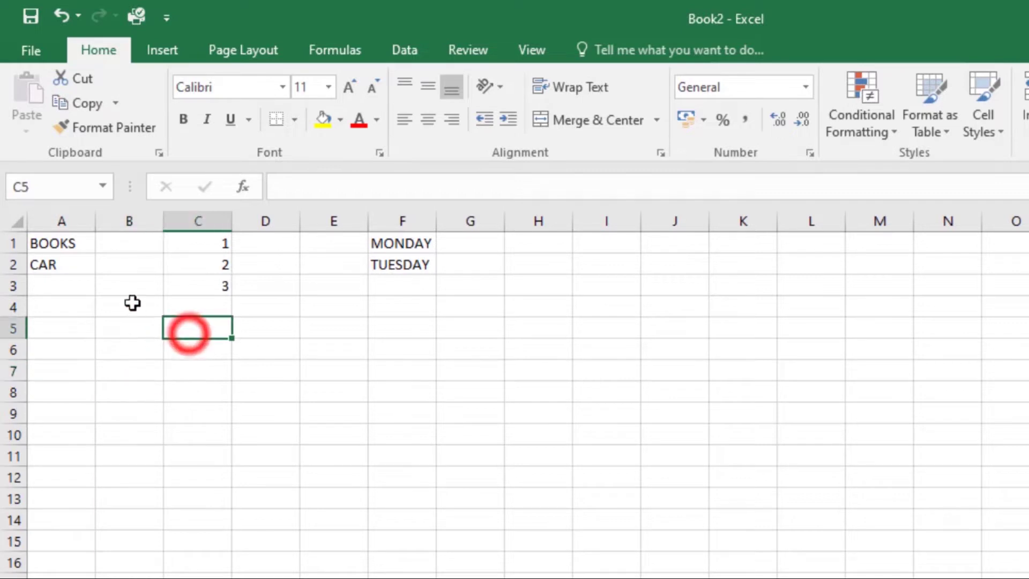
left_click(127, 300)
left_click(138, 343)
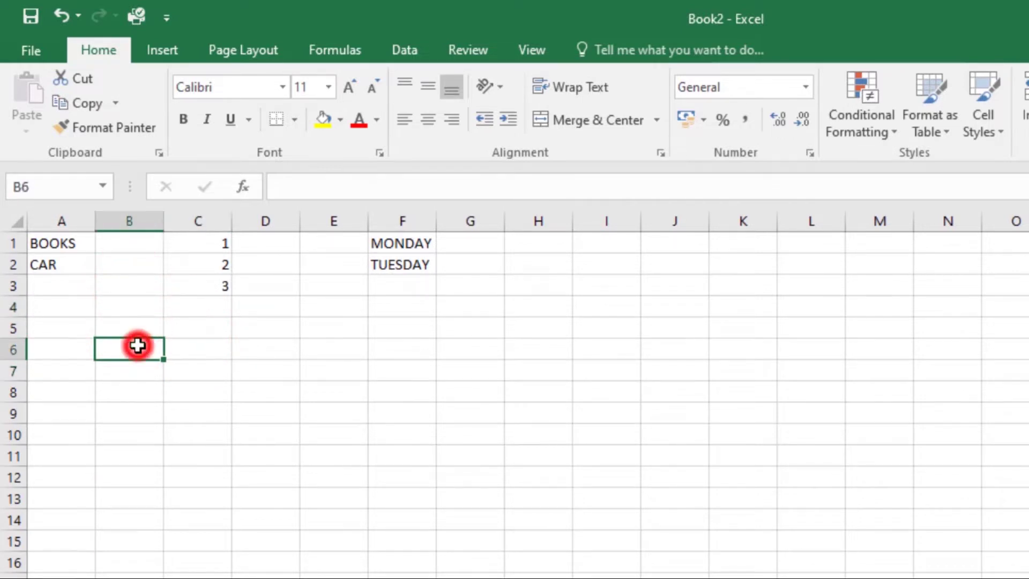
Select the block of cells A4:D18, then clear the selection by choosing a single cell outside it
left_click(46, 306)
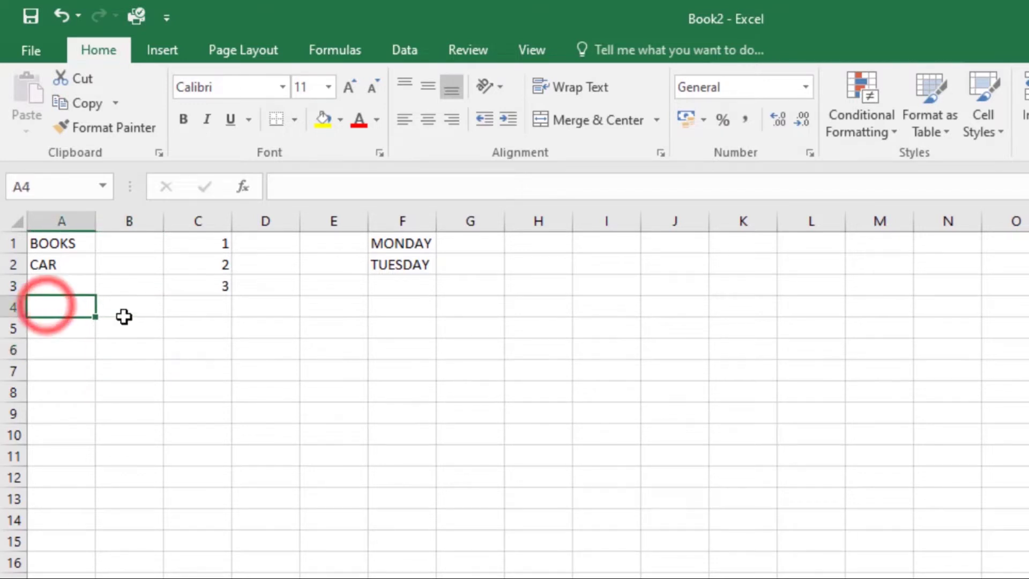
left_click_drag(79, 307, 259, 566)
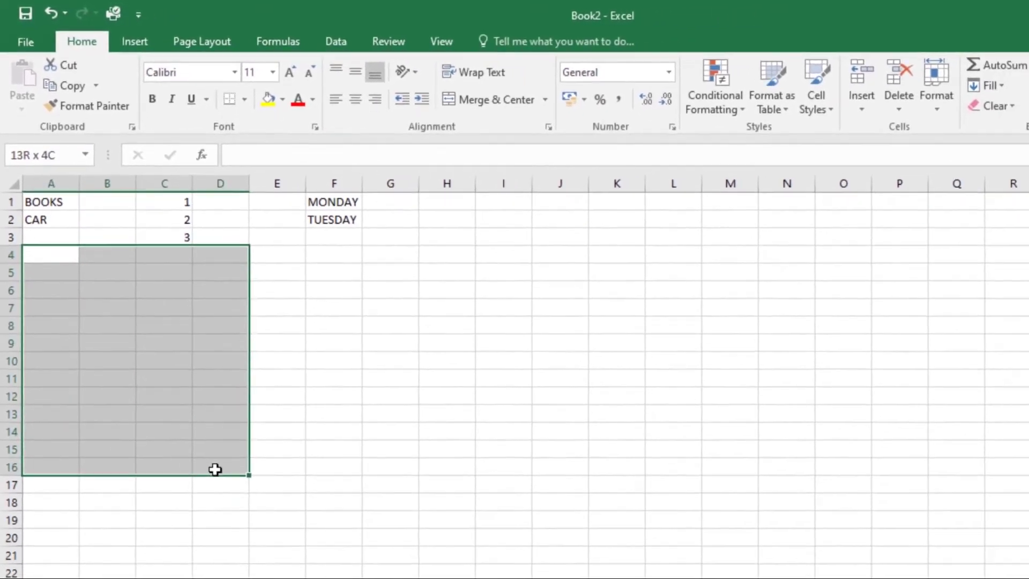
left_click_drag(215, 470, 240, 504)
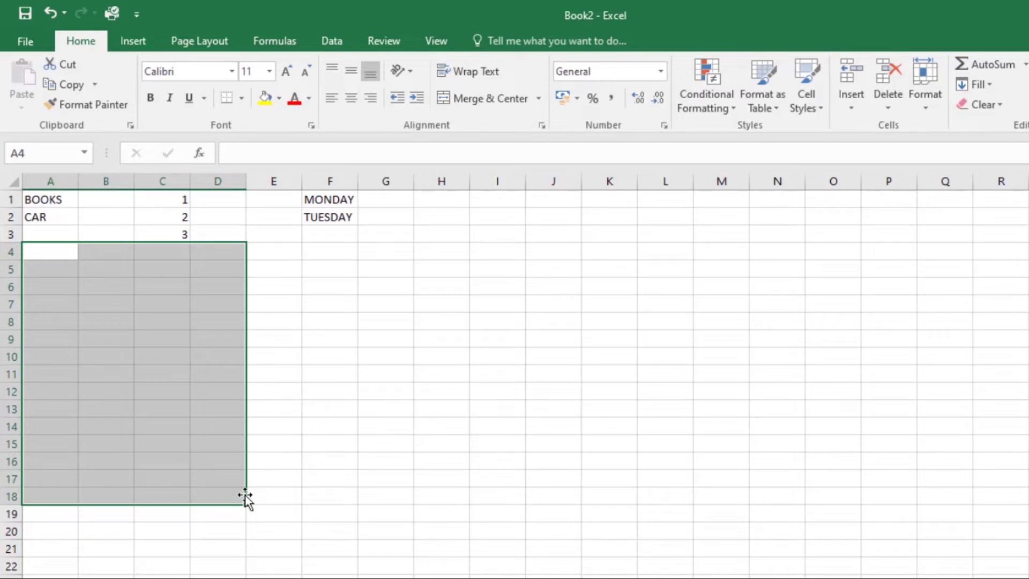
left_click(274, 341)
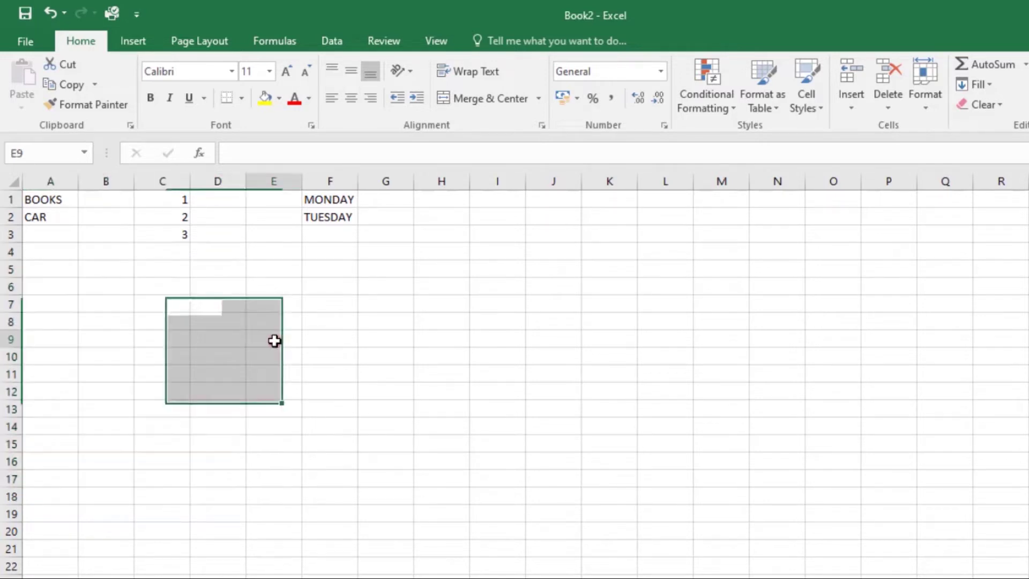
Enter TYPE in cell B7 and DOTS in cell B8
left_click(70, 306)
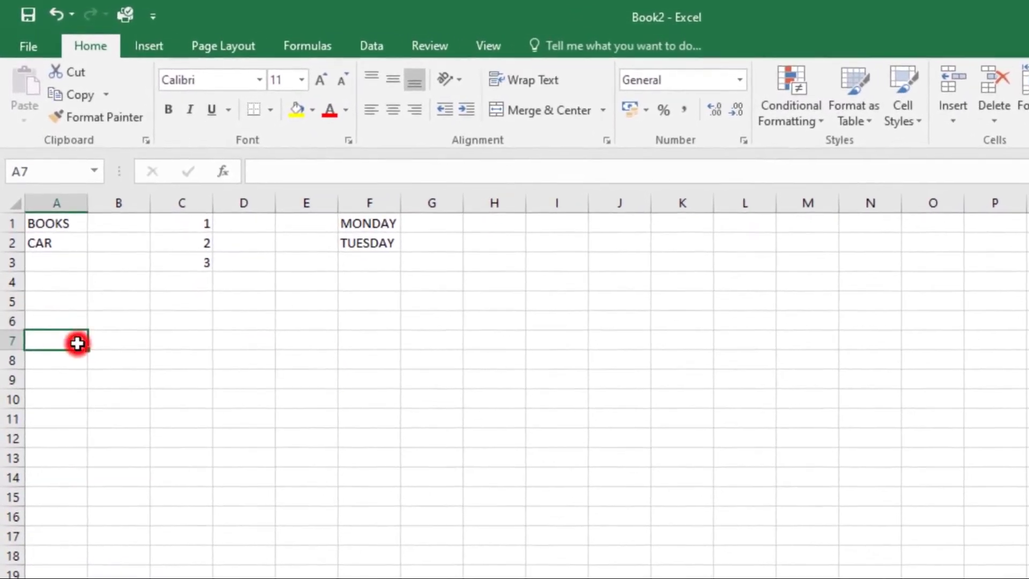
left_click(117, 345)
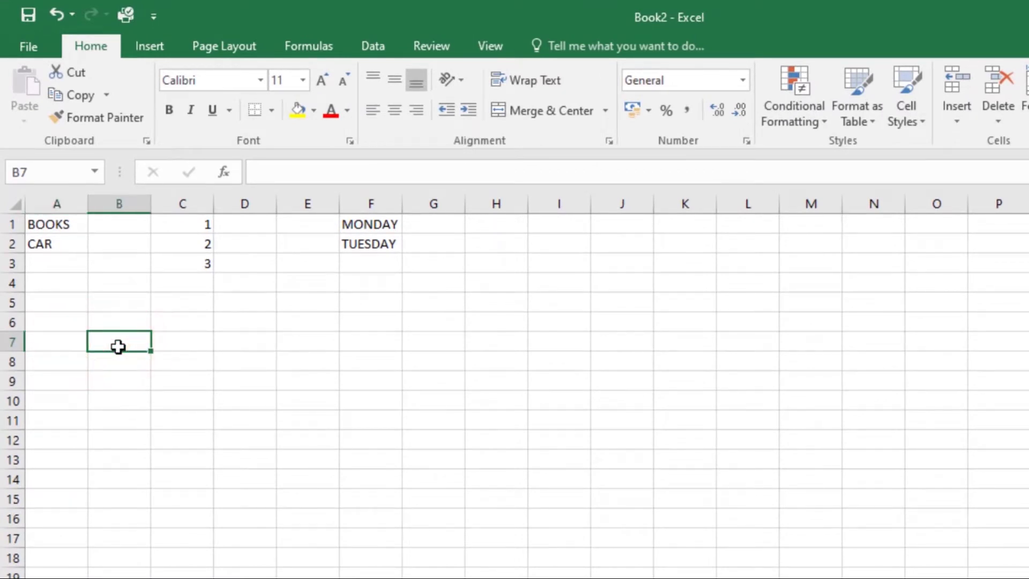
type("TYPE")
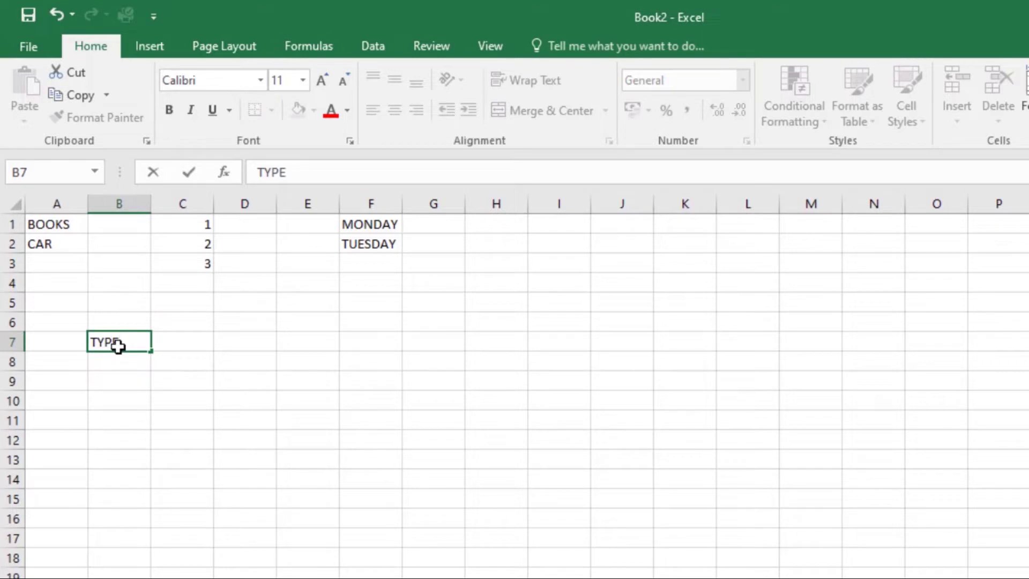
key("Return")
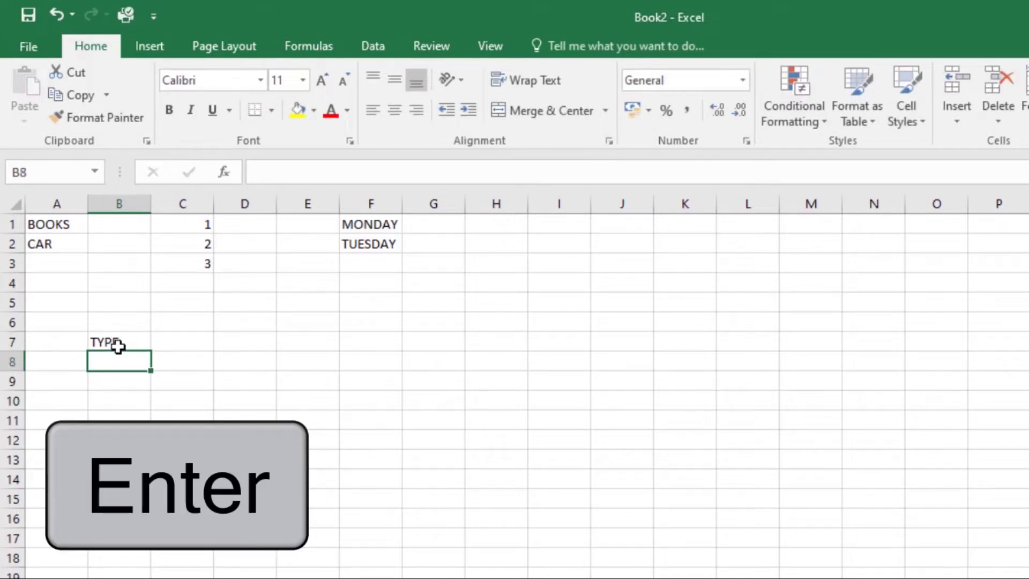
type("DOTS")
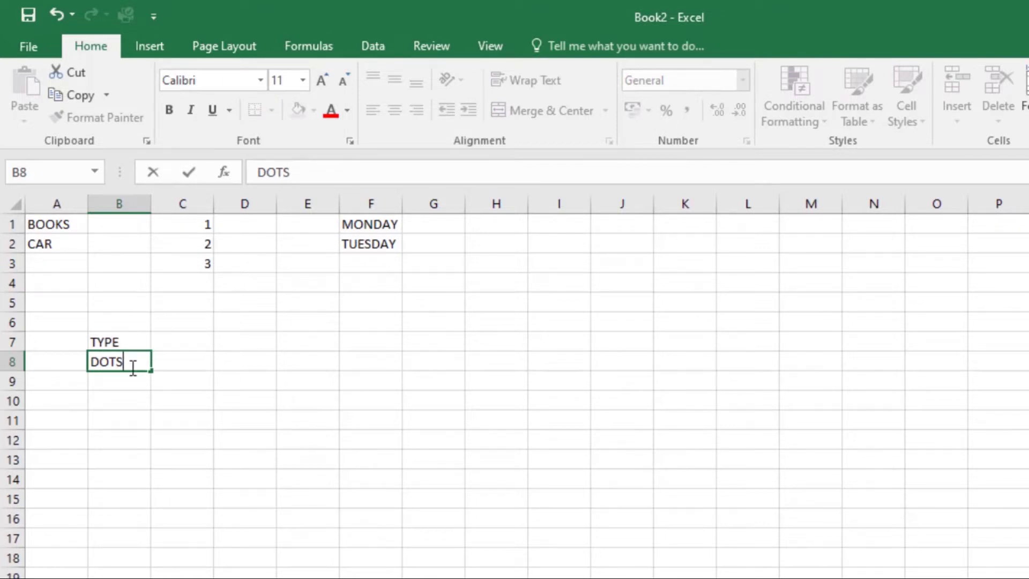
key("Return")
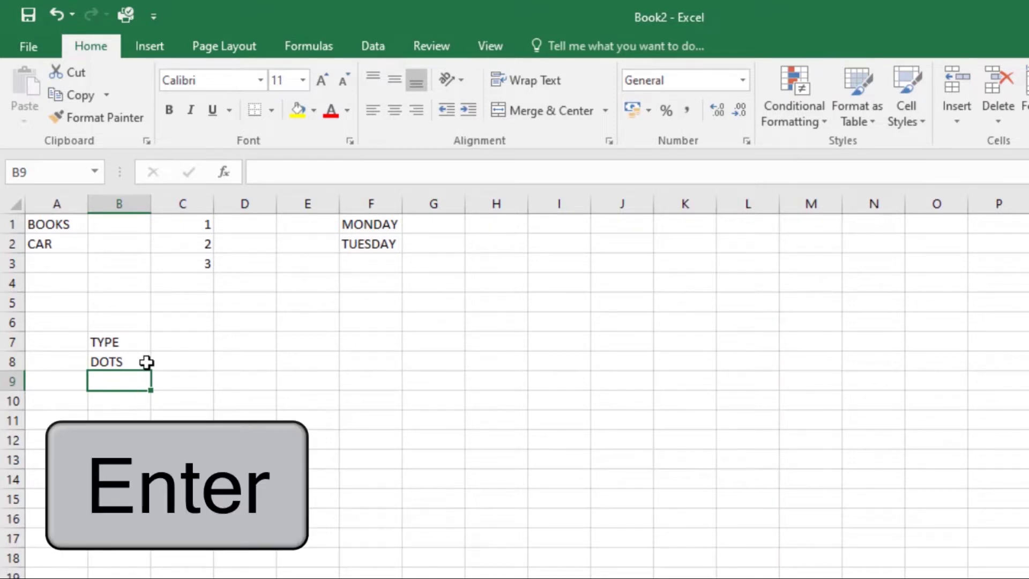
Select cells B7:B8 and clear only their contents
left_click(106, 345)
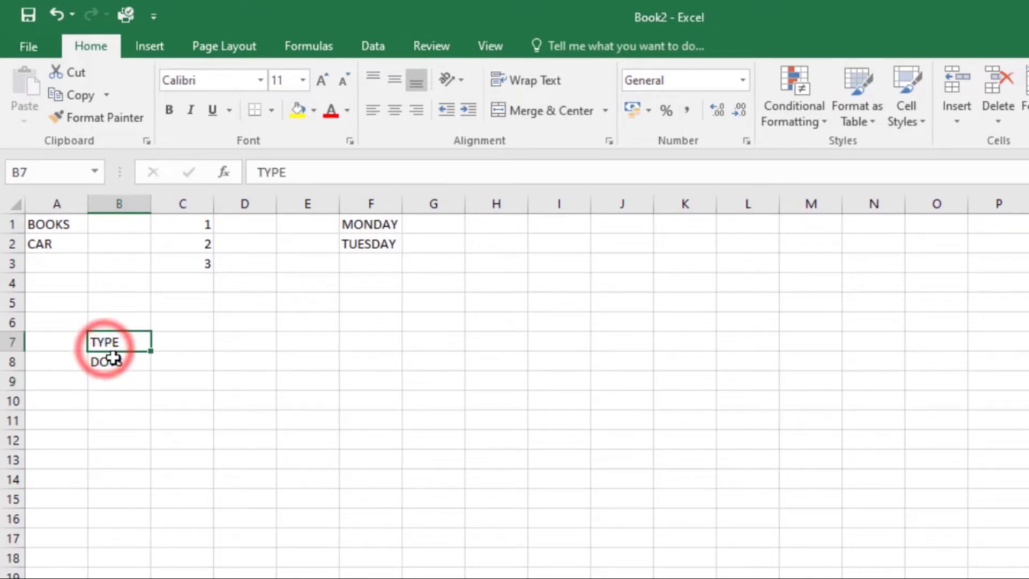
left_click(115, 360)
left_click(116, 344)
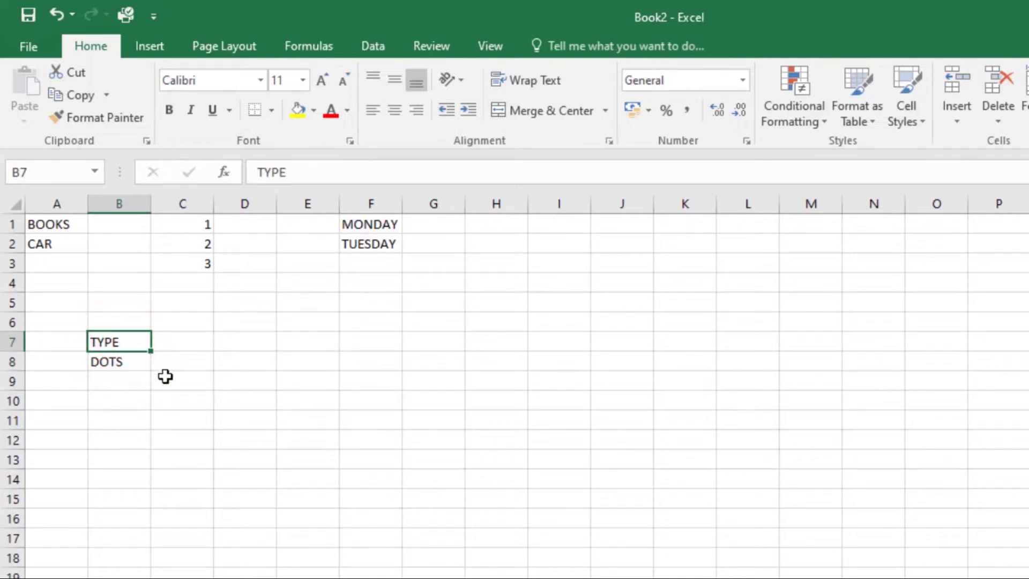
left_click(172, 361)
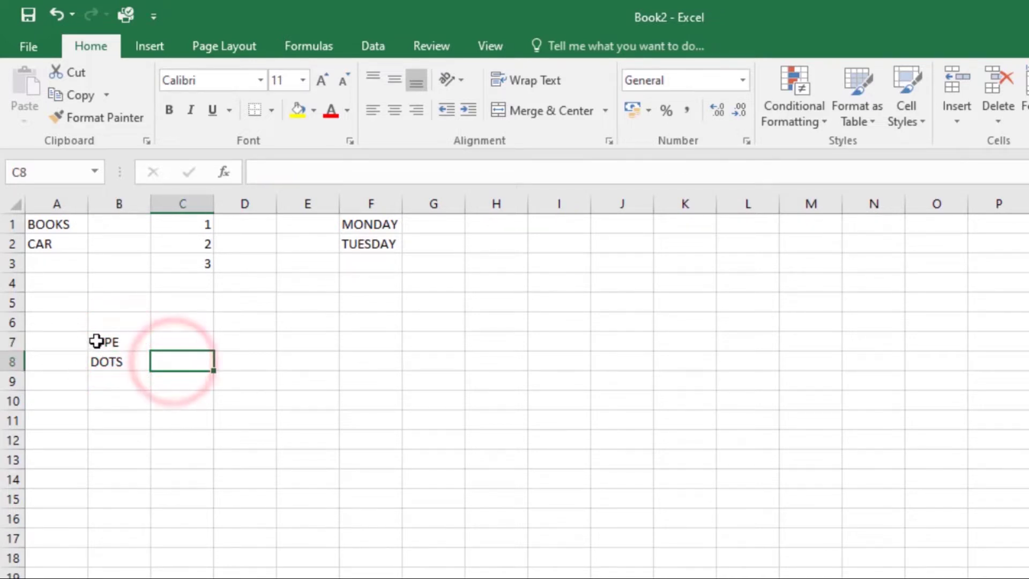
left_click_drag(96, 340, 118, 362)
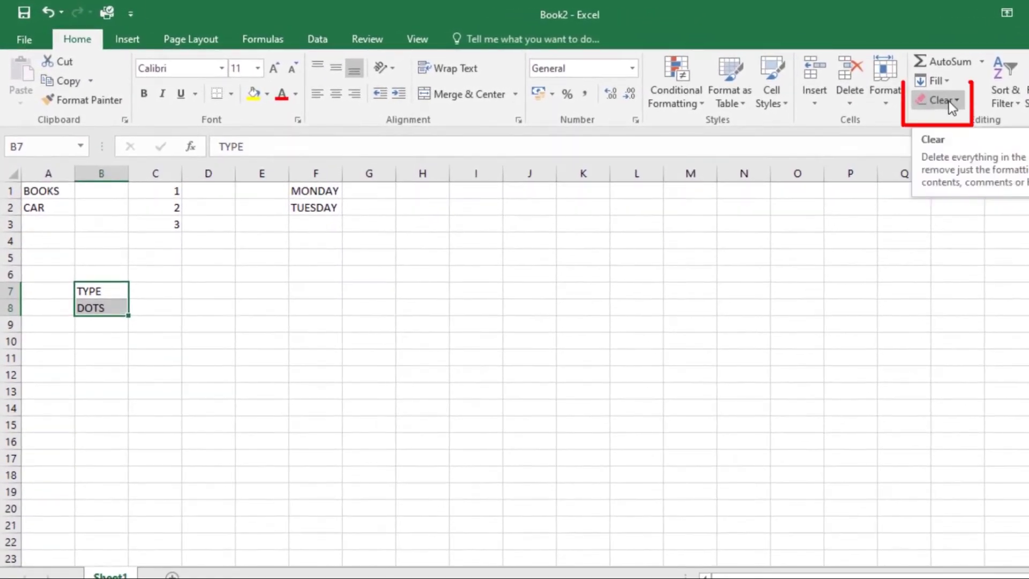
left_click(948, 101)
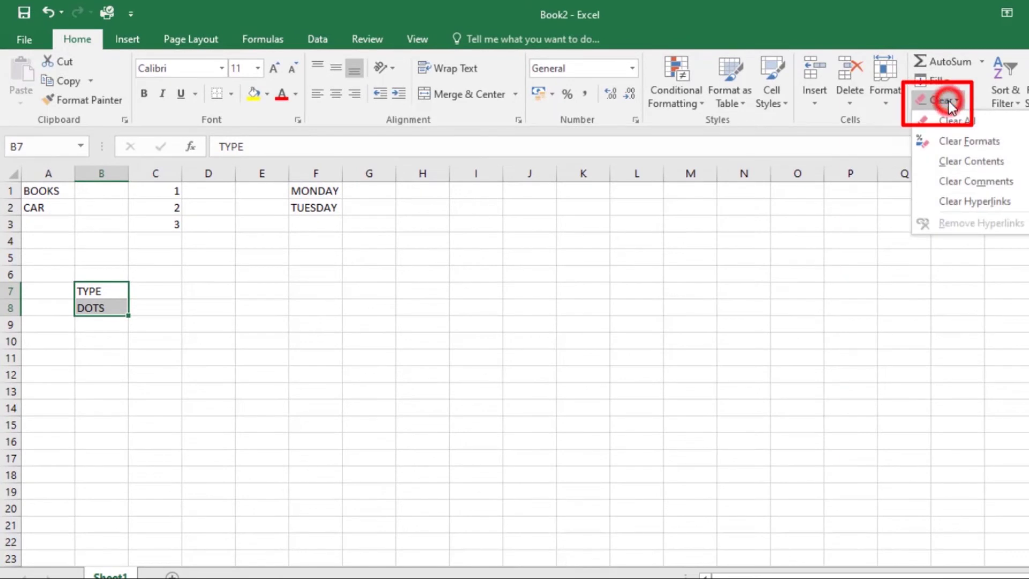
left_click(964, 162)
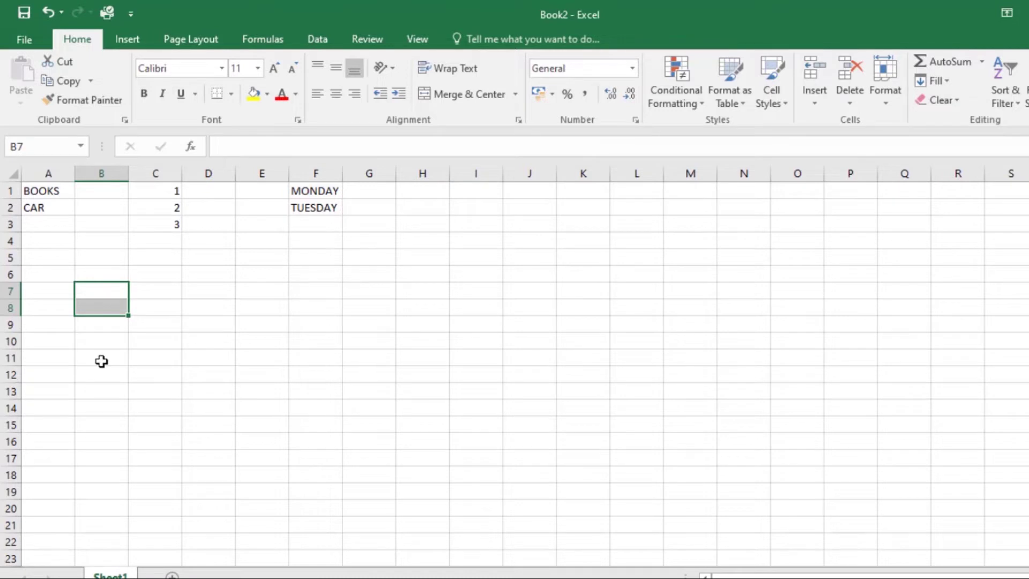
Undo the clearing of cells B7:B8 and deselect the range
key("ctrl+z")
key("ctrl+q")
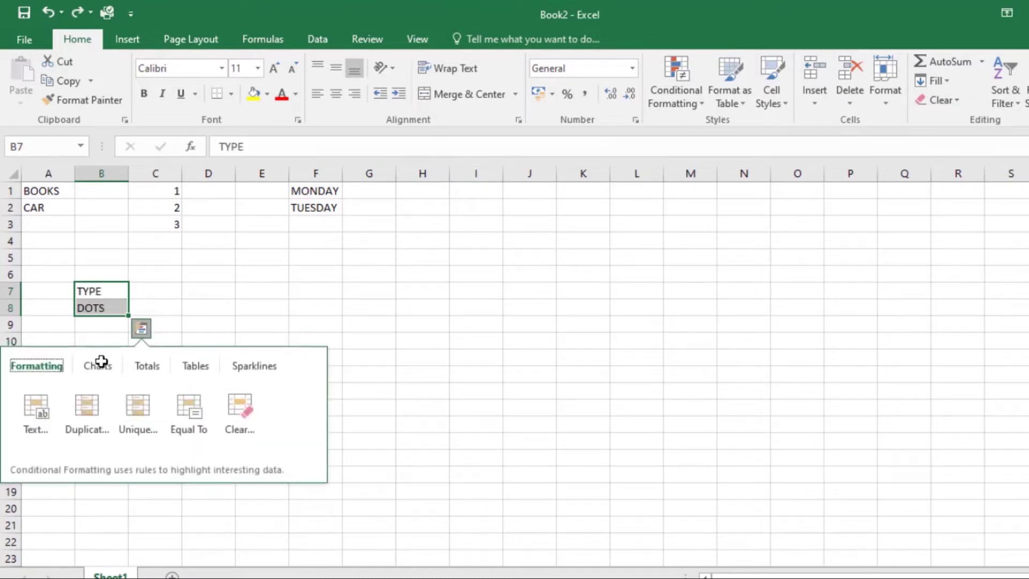
left_click(183, 281)
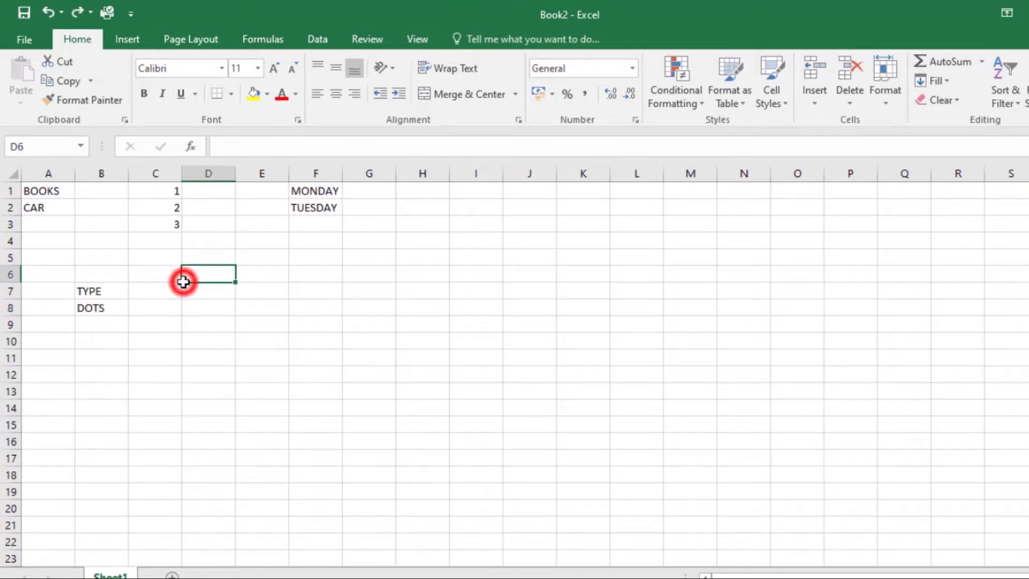
Enter CAR in cell B6, directly above the TYPE entry
left_click(88, 292)
left_click(90, 274)
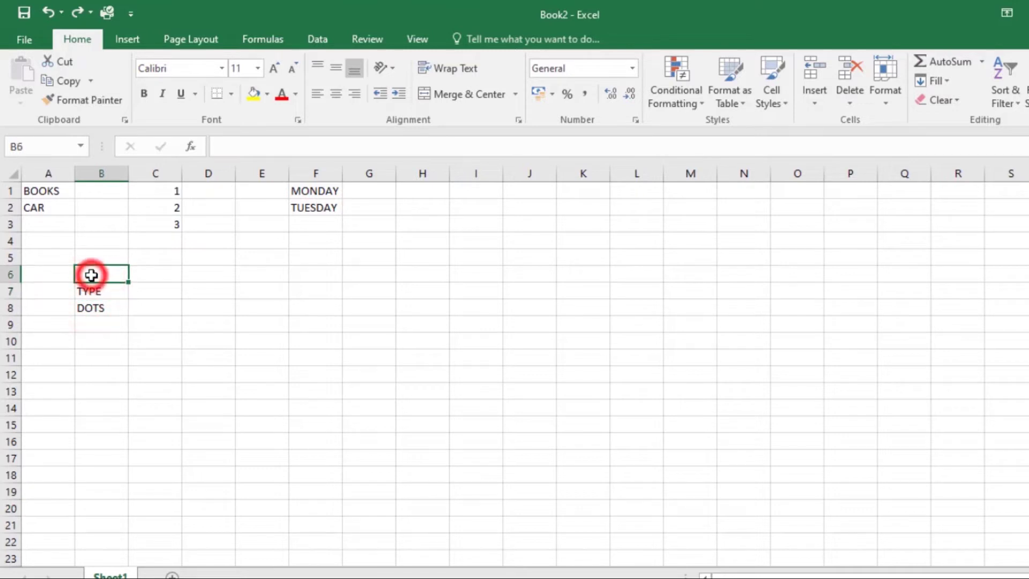
type("CAR")
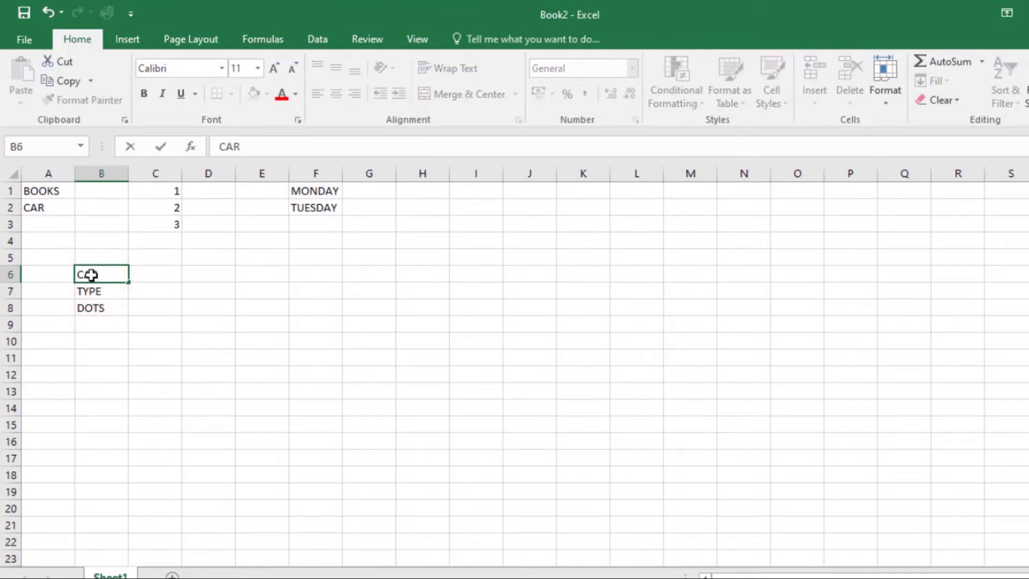
Delete cell B7 containing TYPE, shifting the cells below it up
left_click(87, 289)
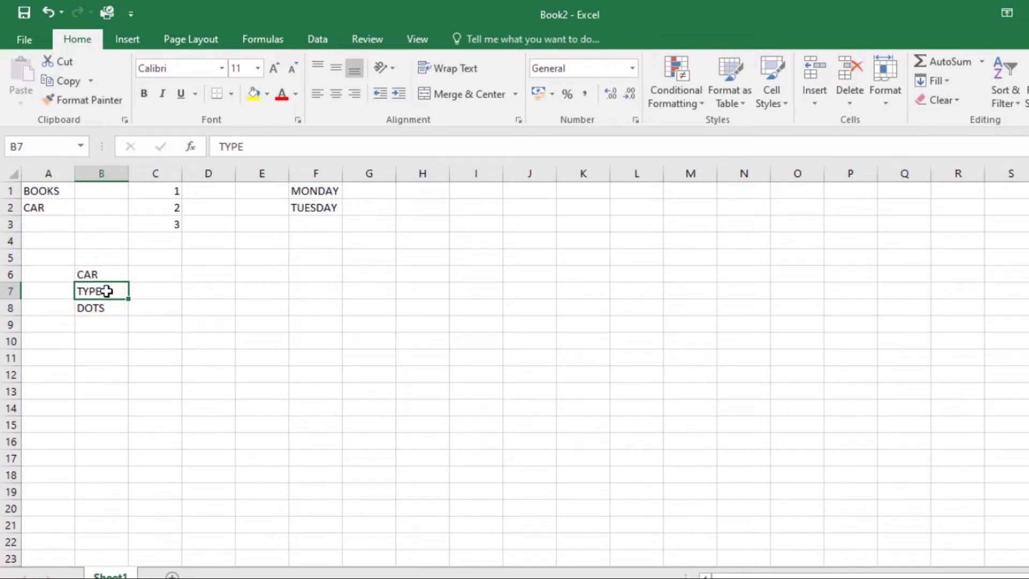
left_click(847, 70)
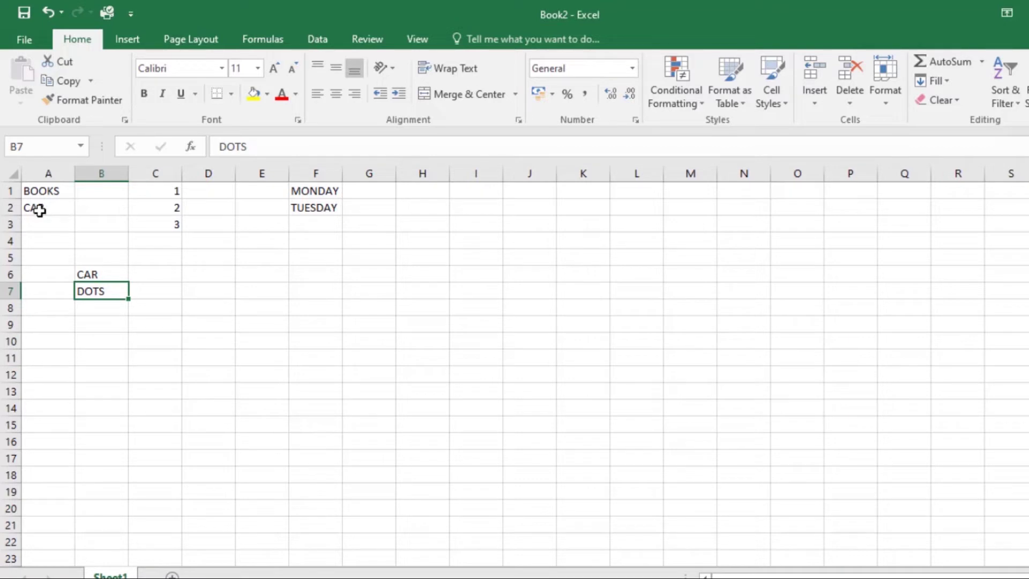
Copy BOOKS from cell A1 and paste it into cell H11, then end the copy mode
left_click(43, 191)
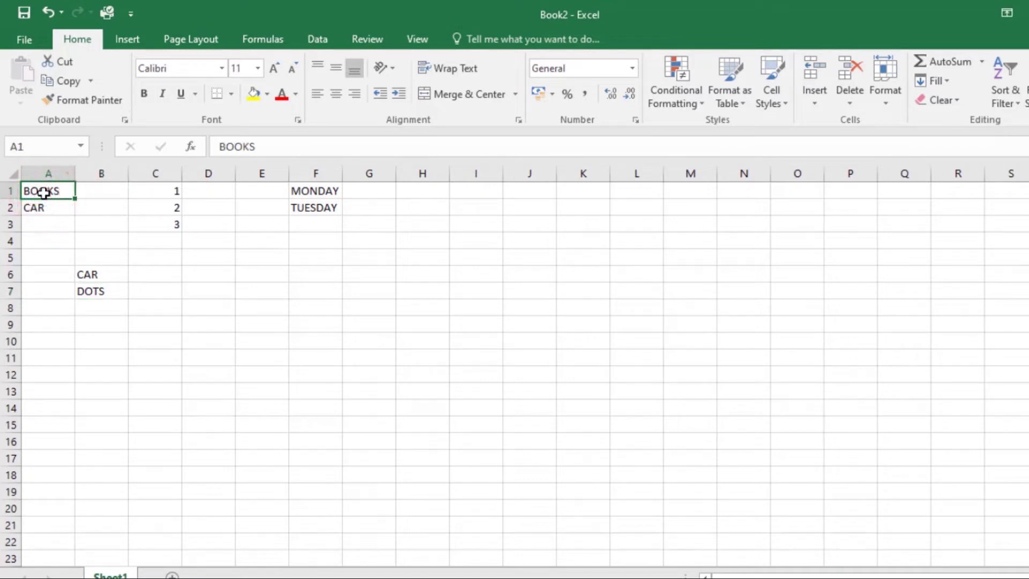
left_click(68, 82)
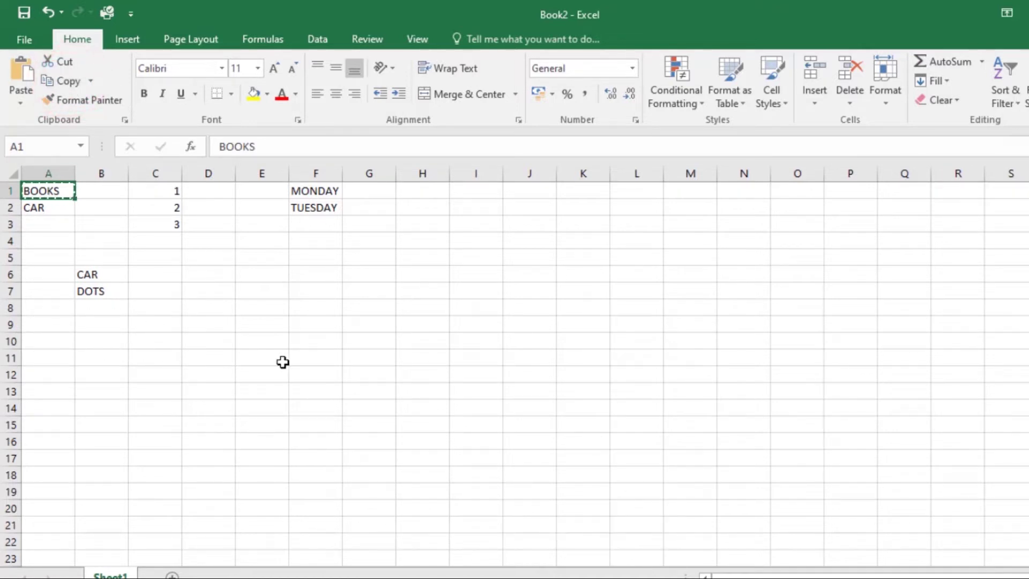
left_click(421, 364)
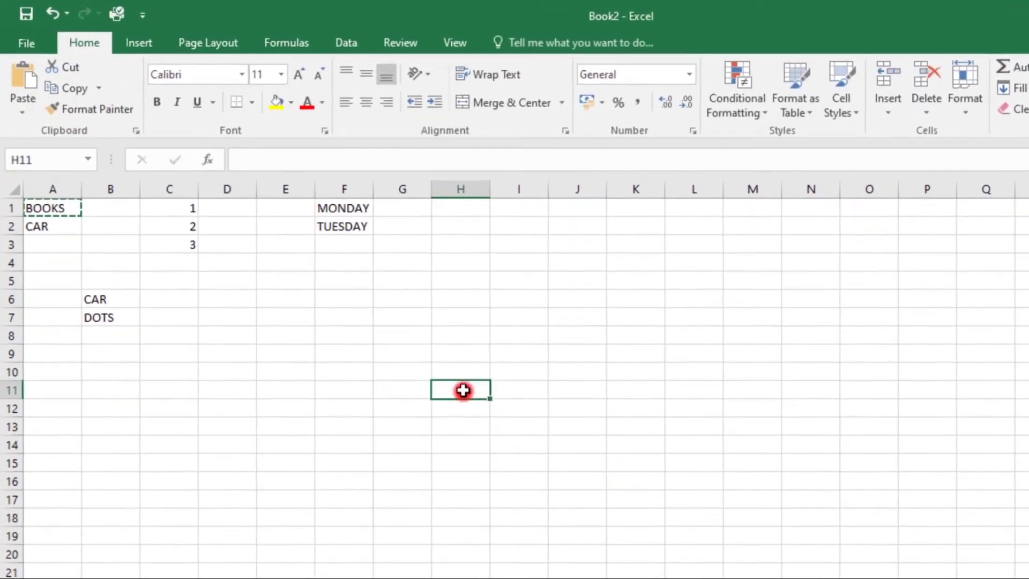
left_click(25, 86)
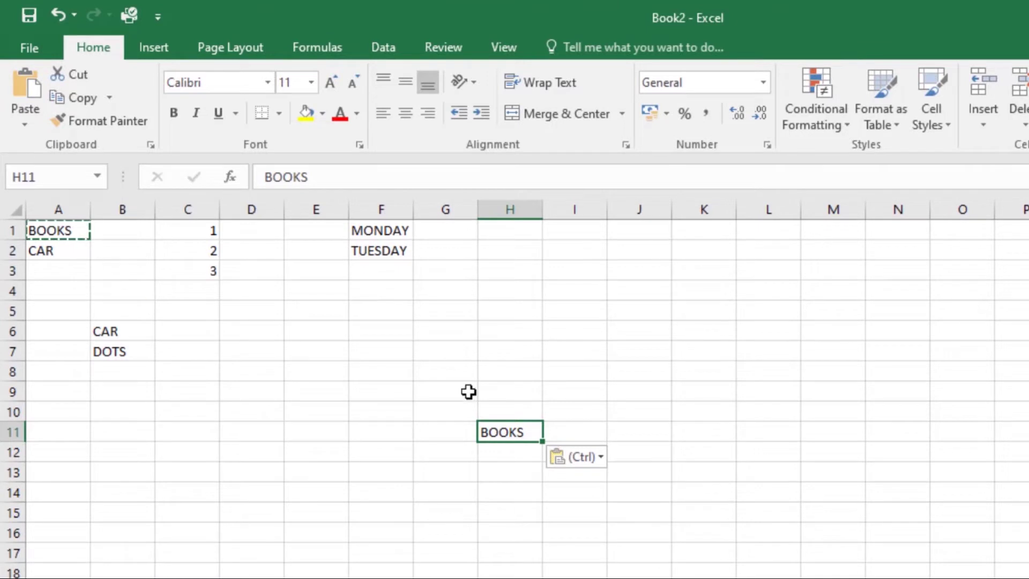
double_click(58, 229)
left_click(500, 443)
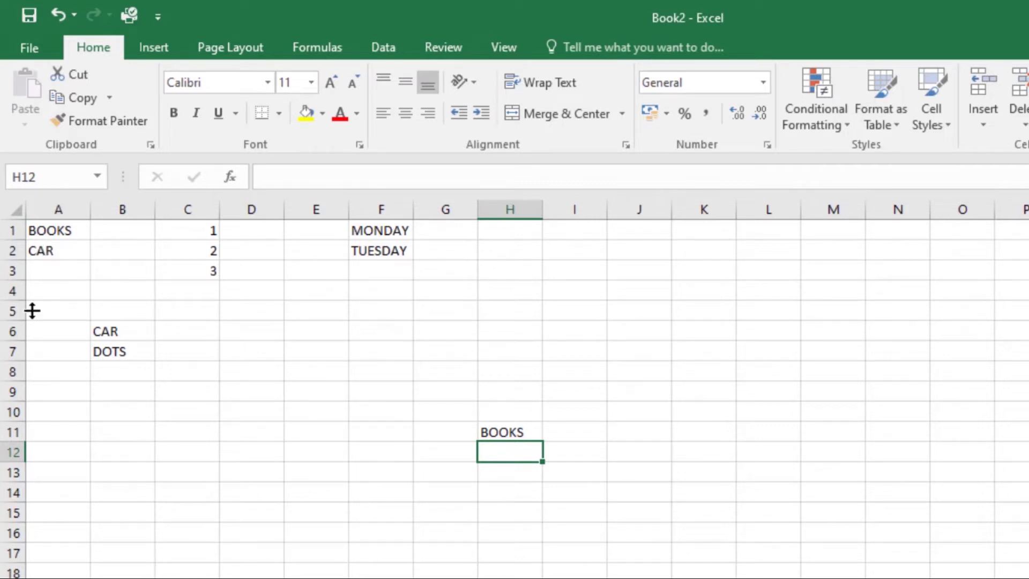
Move DOTS from cell B7 to cell H12 by cutting and pasting it
left_click(117, 354)
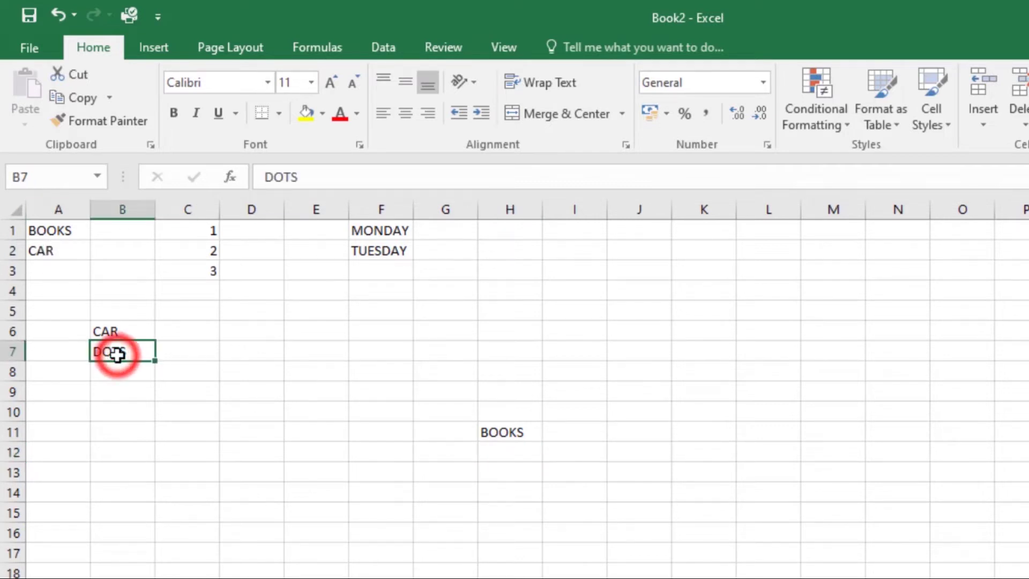
left_click(77, 75)
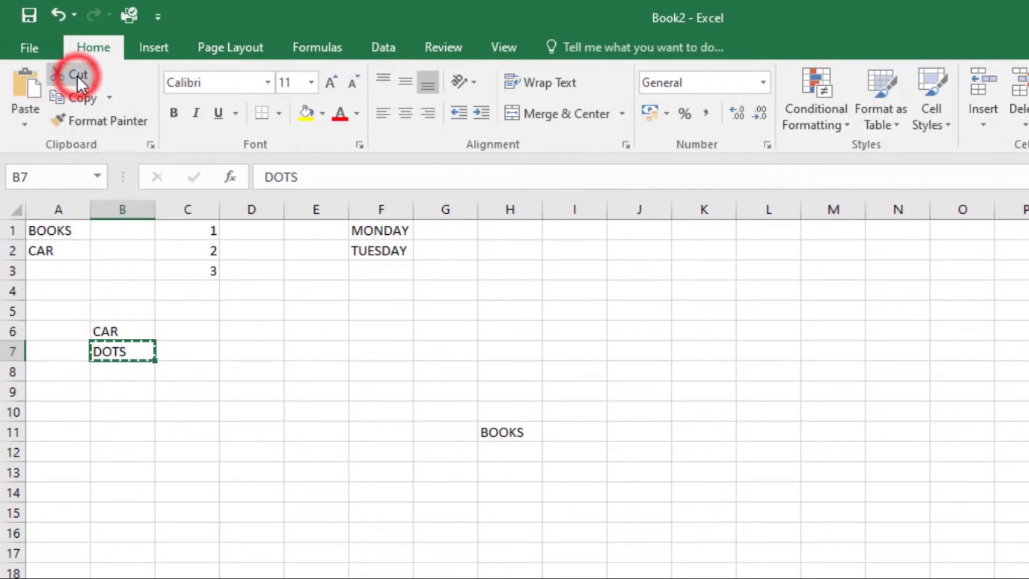
left_click(498, 455)
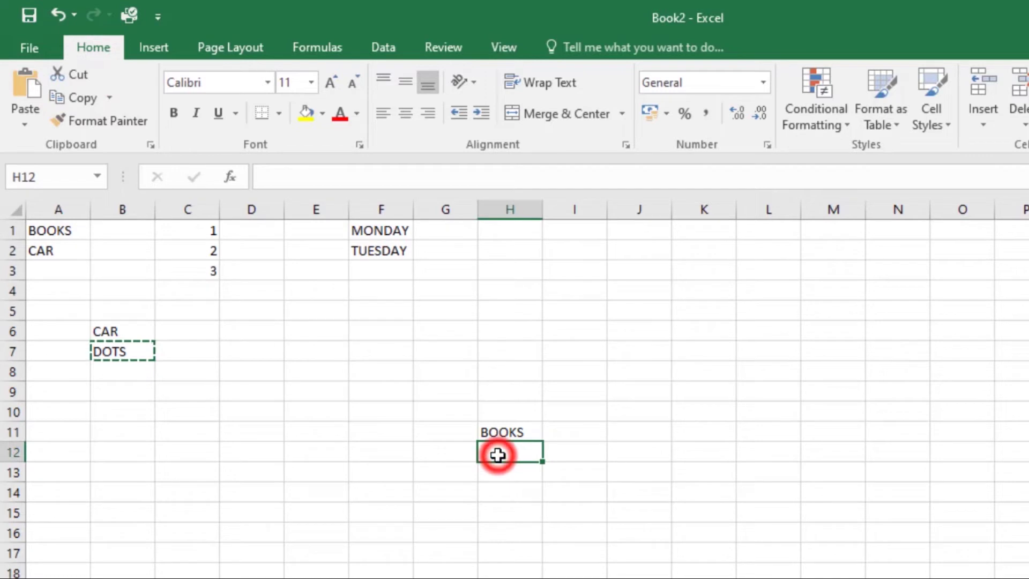
left_click(20, 85)
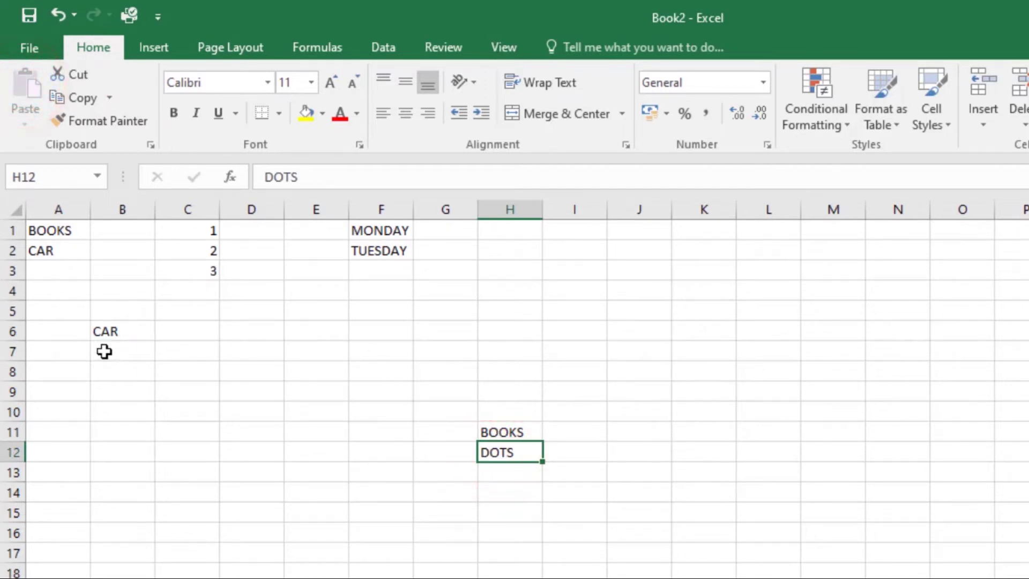
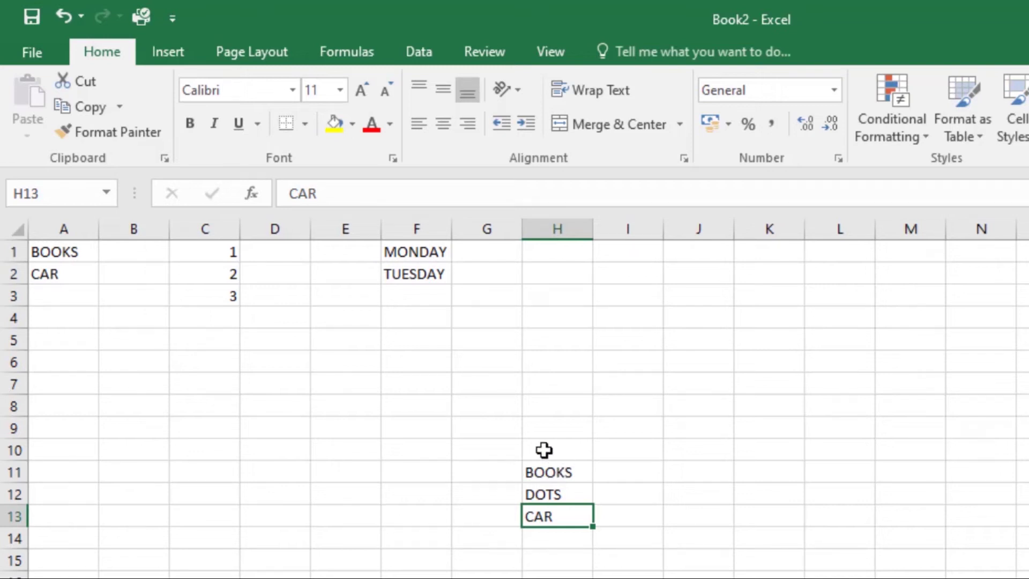
Fill BOOKS from cell H11 across the row through cell K11
left_click(539, 472)
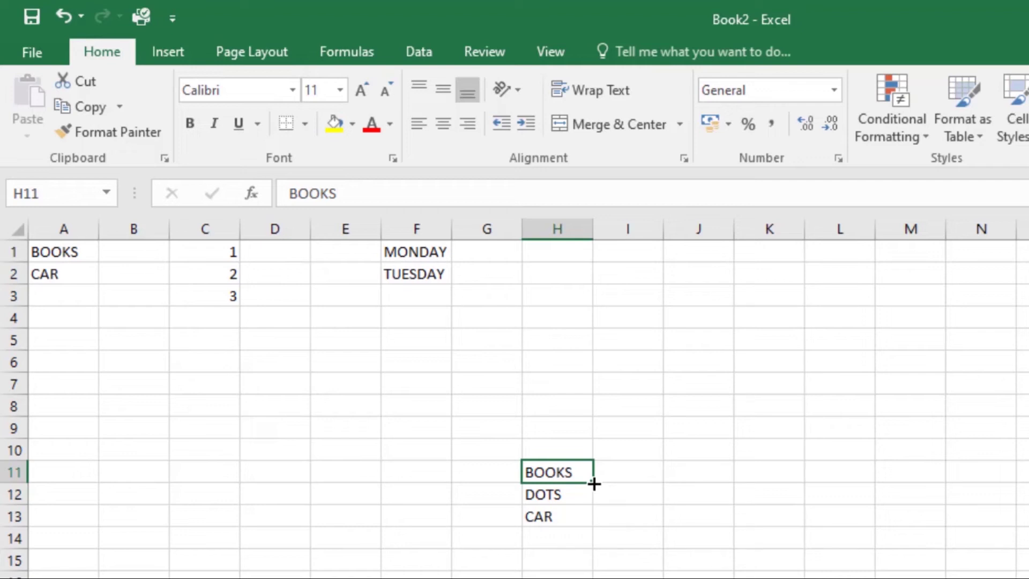
left_click_drag(594, 484, 793, 476)
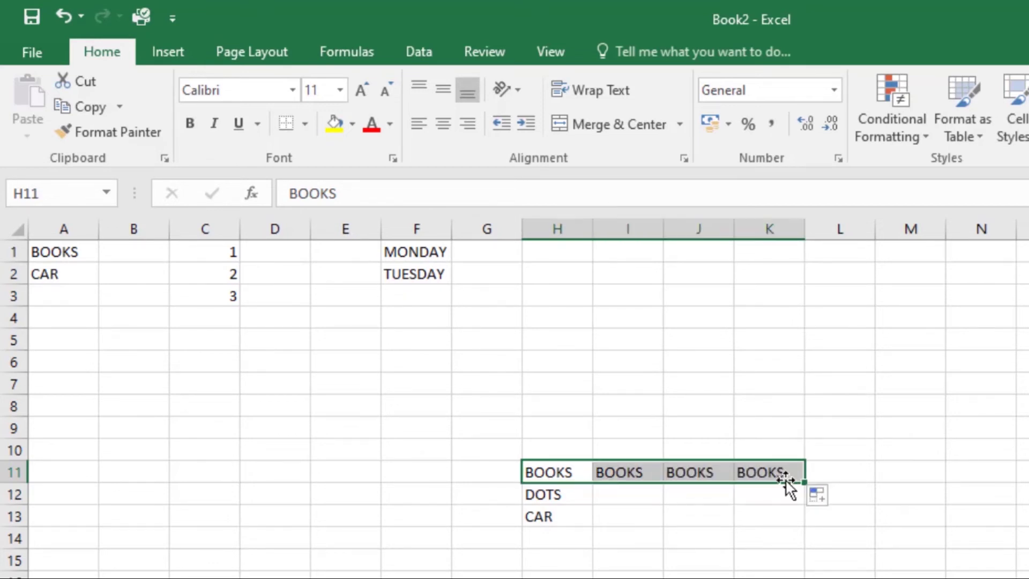
left_click(826, 472)
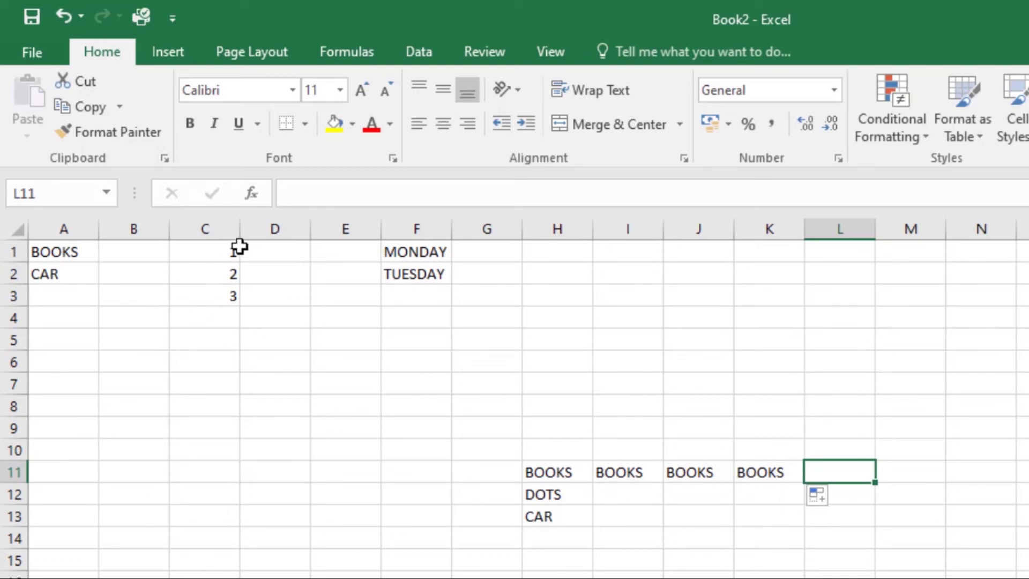
Extend the number series in C1:C3 down column C to 12 in cell C12
left_click_drag(228, 294, 228, 298)
left_click_drag(196, 249, 212, 294)
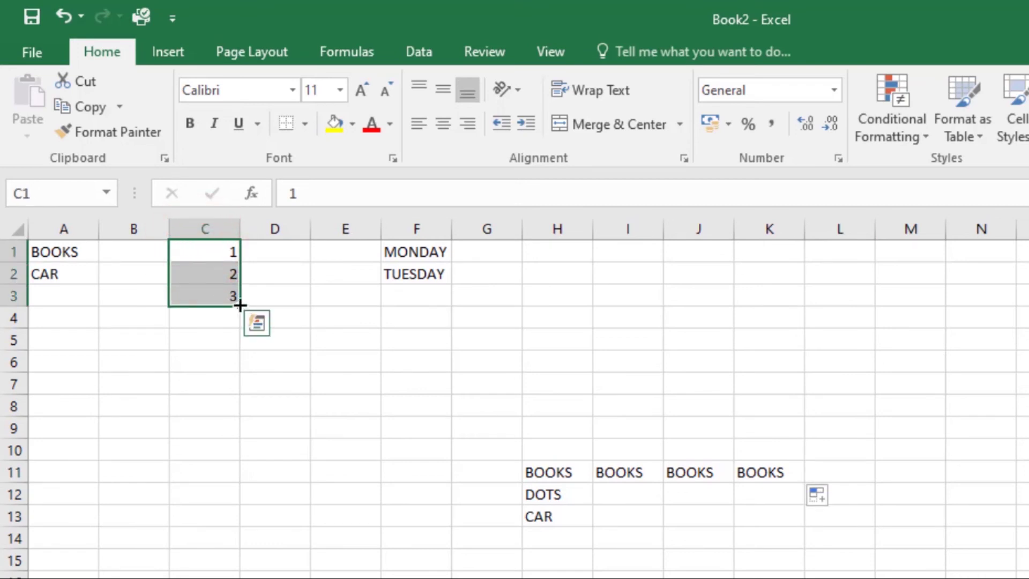
left_click_drag(239, 306, 239, 505)
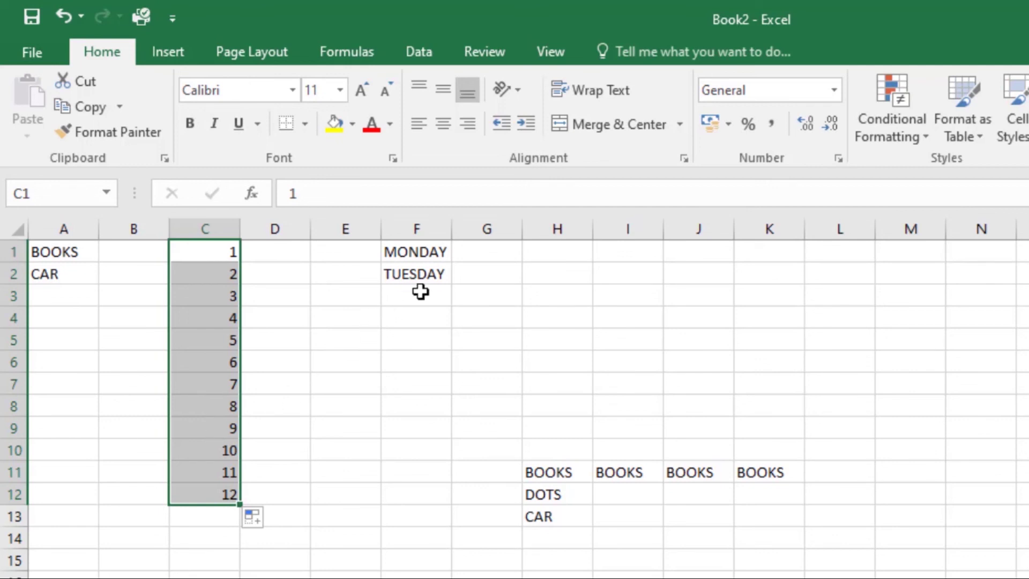
Extend the weekday series MONDAY, TUESDAY in F1:F2 down column F to SUNDAY in cell F7
left_click(429, 253)
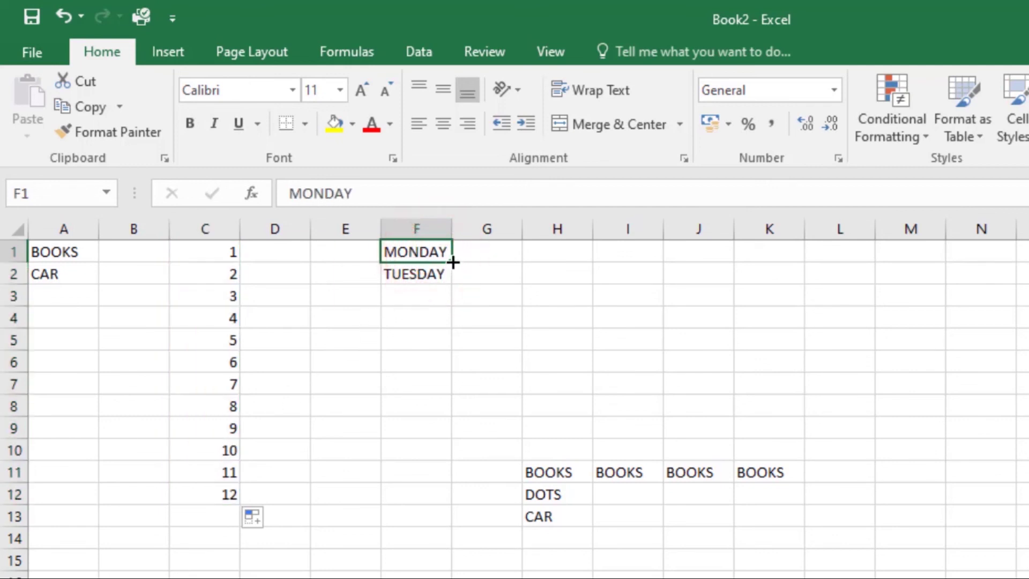
left_click_drag(390, 252, 413, 272)
left_click(409, 268)
left_click(402, 248)
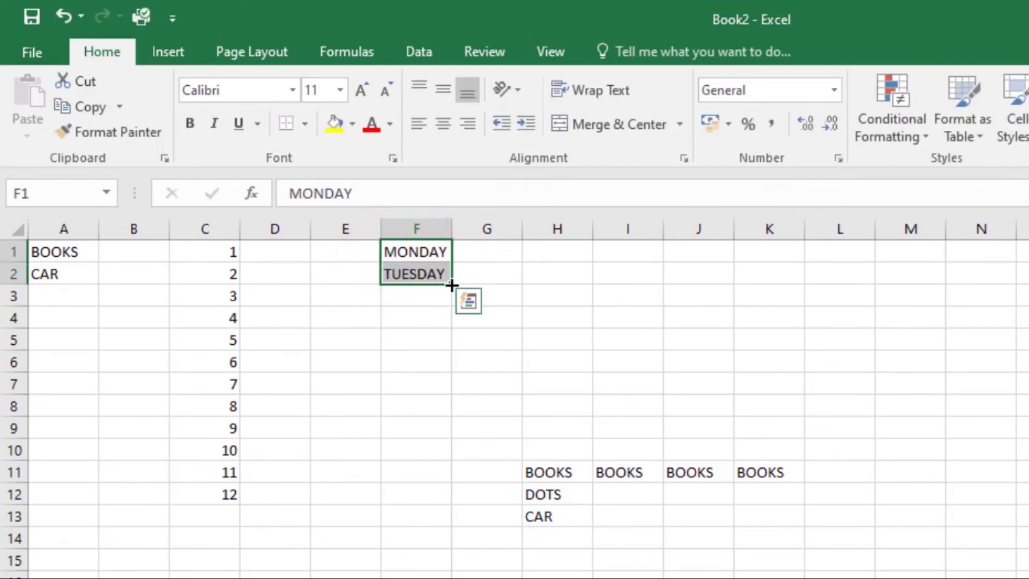
left_click_drag(452, 284, 457, 403)
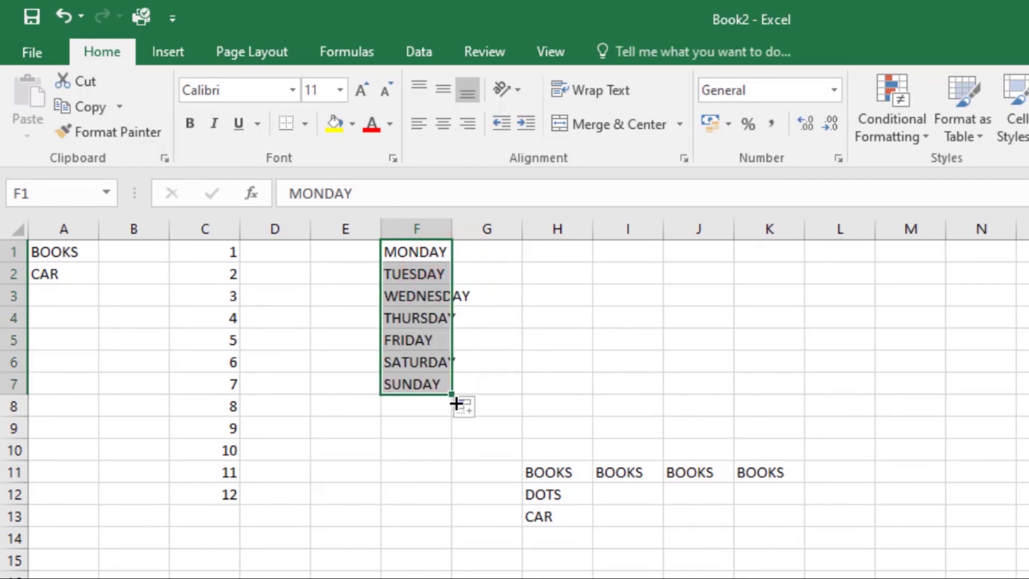
left_click(489, 337)
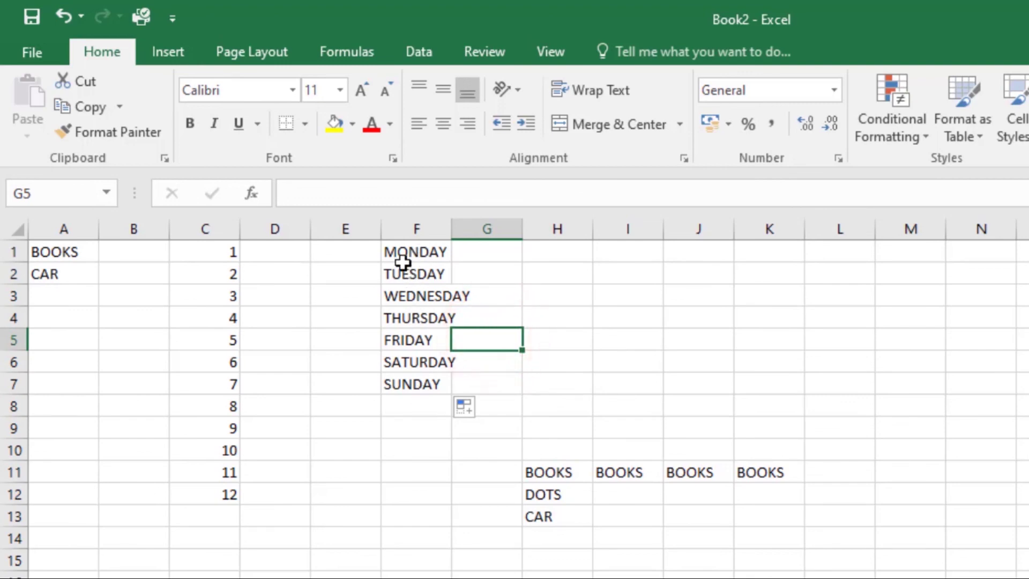
left_click(405, 278)
left_click(404, 252)
left_click(399, 293)
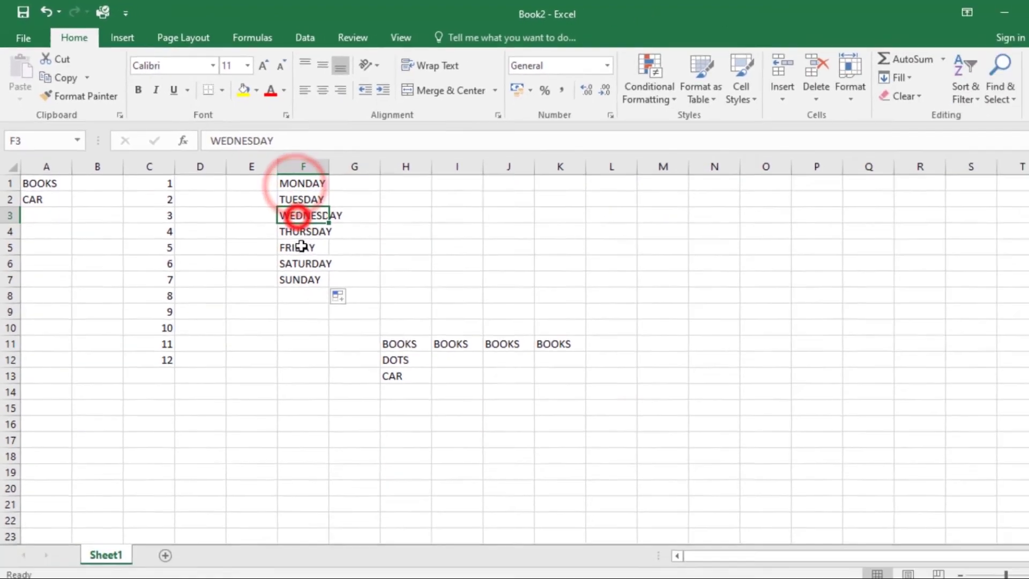
left_click(410, 339)
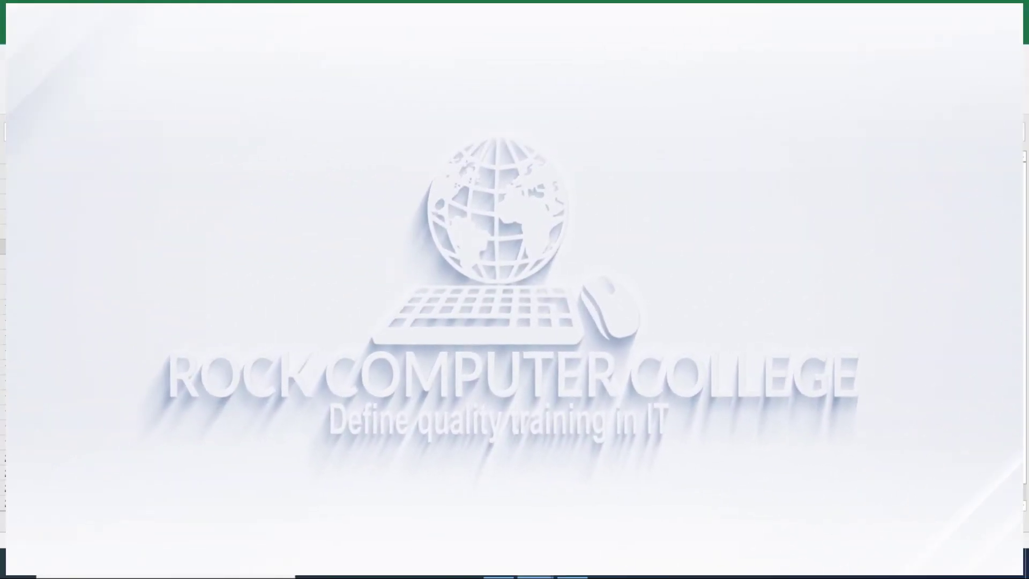